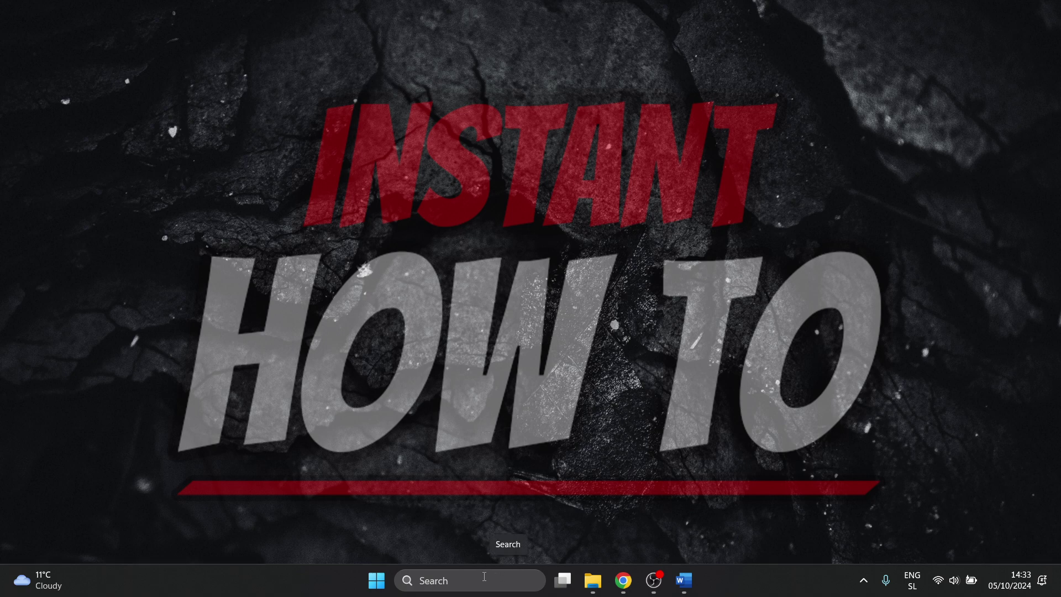
Step: Launch Disk Cleanup for drive C from a 'clenaup' search and centre its window
click(479, 576)
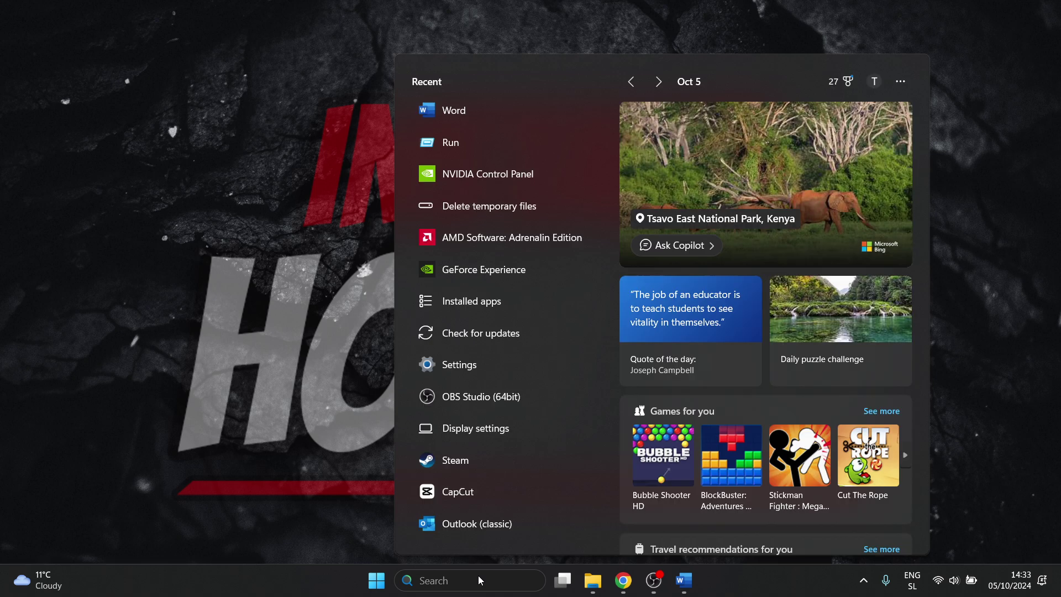
text(clenaup)
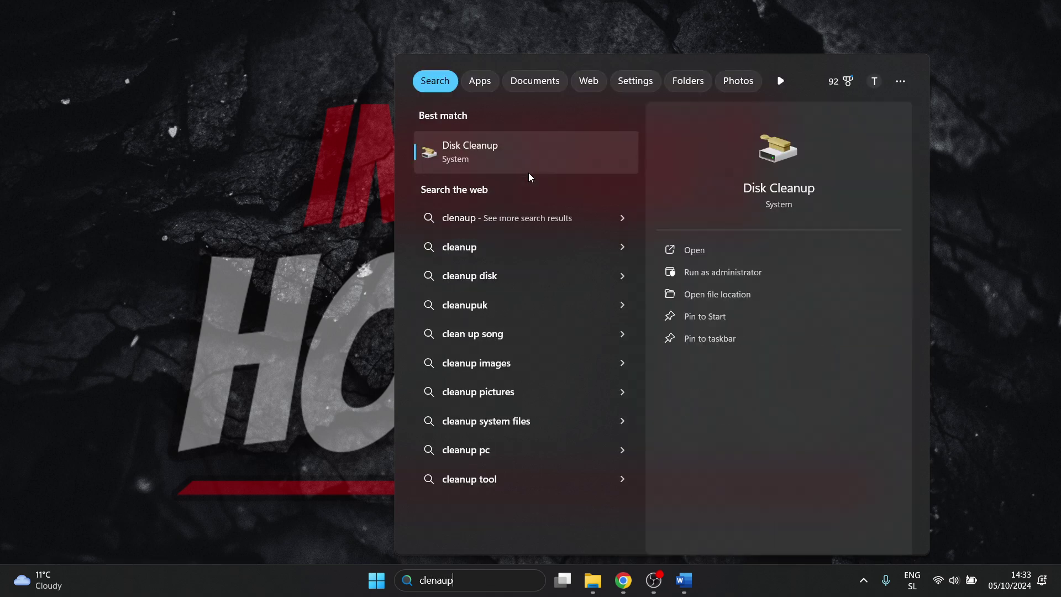
click(504, 153)
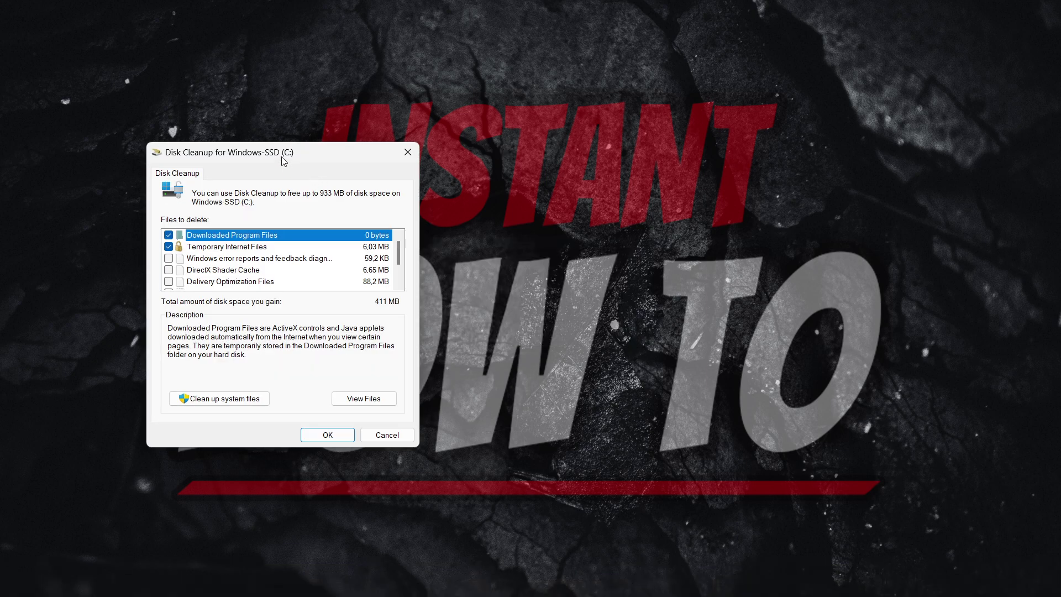
drag(284, 161, 503, 119)
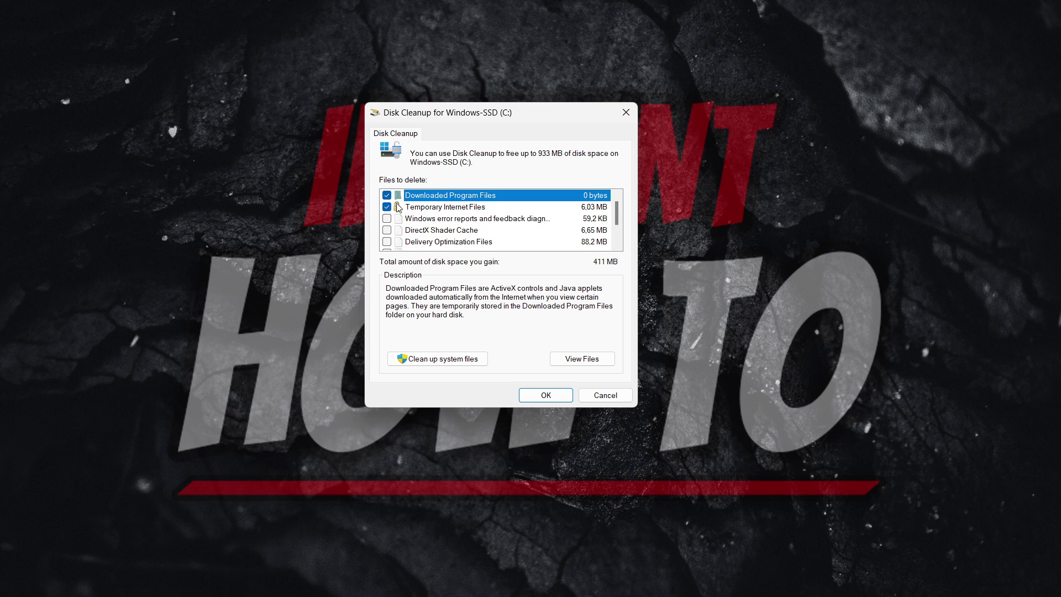
scroll(450, 213, down, 1)
scroll(451, 212, up, 1)
drag(520, 118, 545, 128)
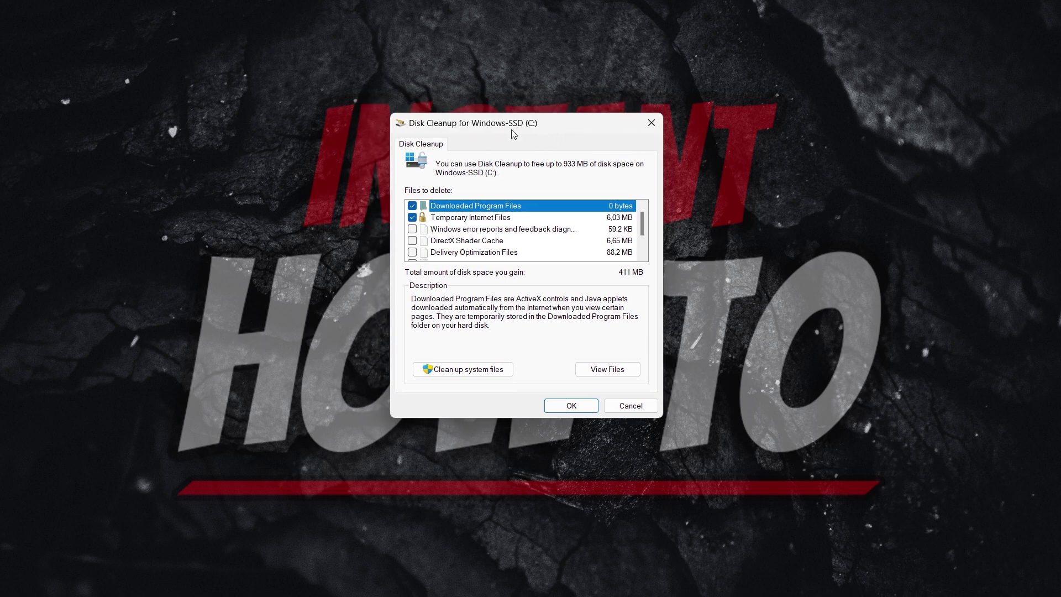
Step: Select only DirectX Shader Cache, unchecking Temporary Internet Files, Downloaded Program Files and Thumbnails
click(412, 218)
click(414, 207)
click(412, 242)
scroll(417, 247, down, 1)
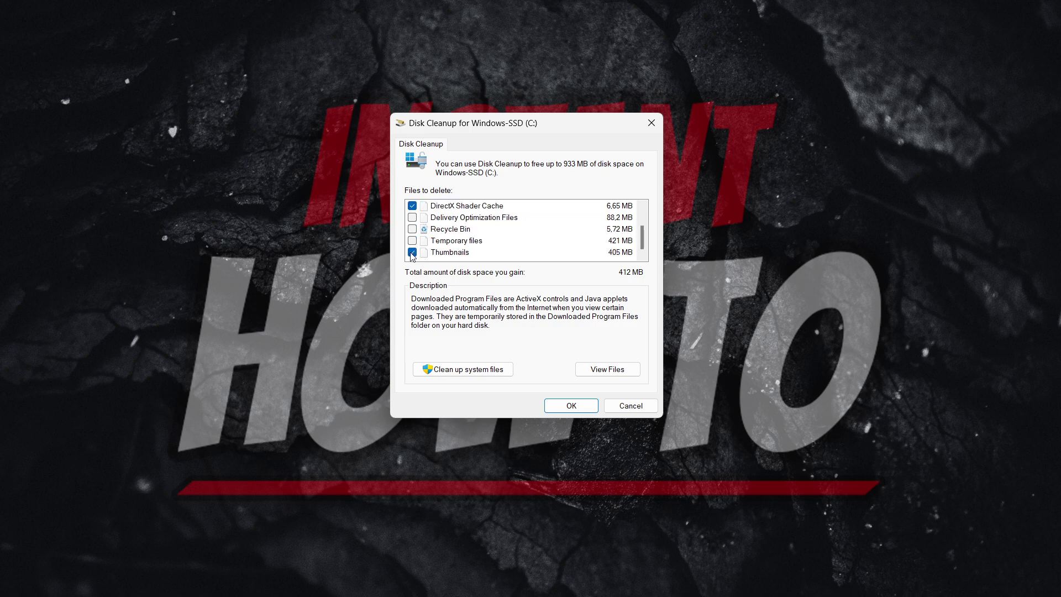
click(412, 252)
scroll(420, 250, up, 1)
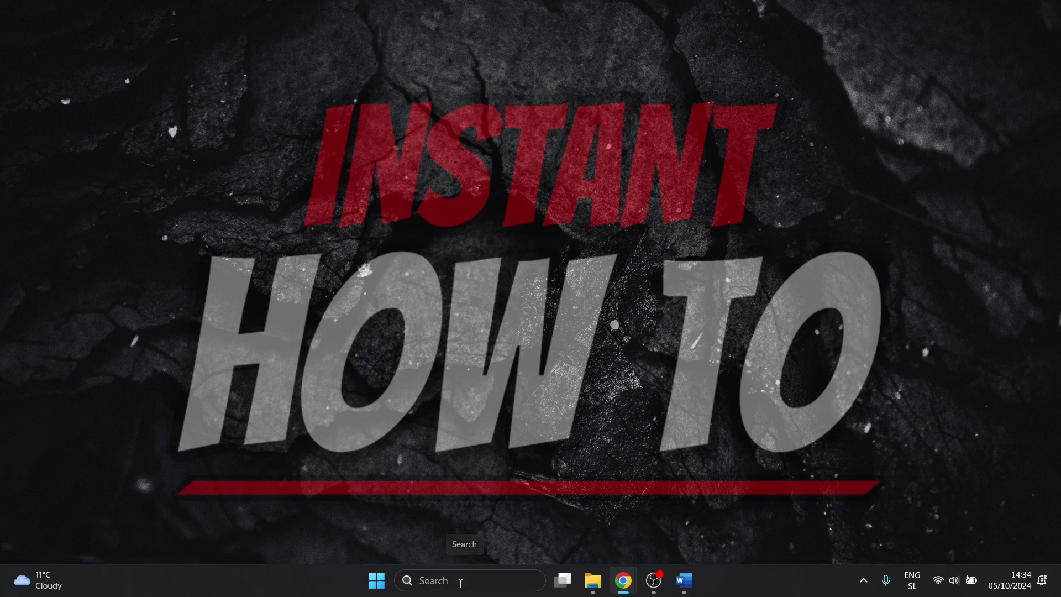
Step: Open NVIDIA Control Panel at the 3D Settings > Manage 3D settings page
click(460, 583)
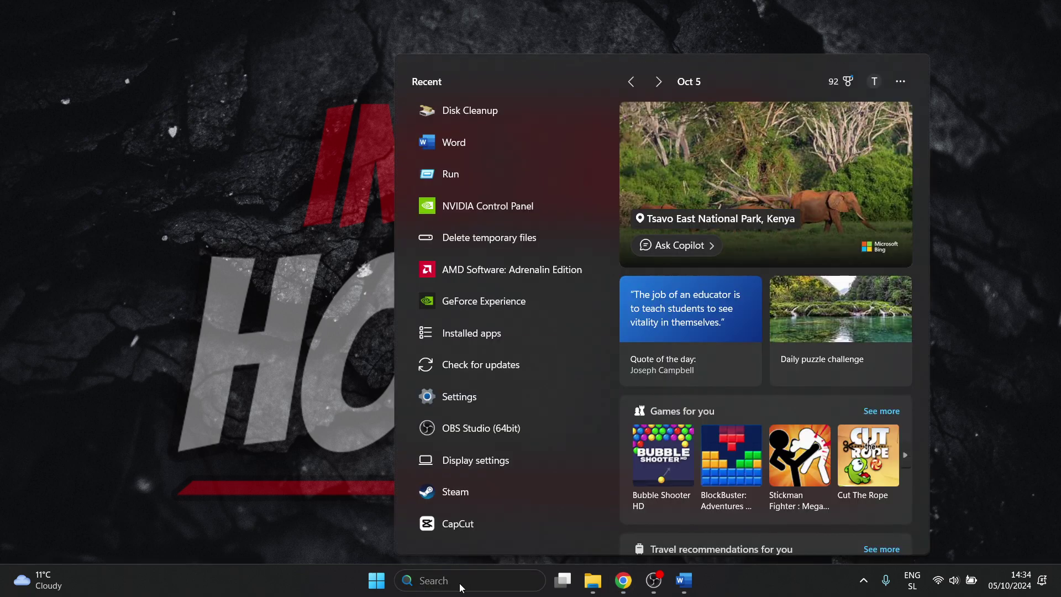
text(nv)
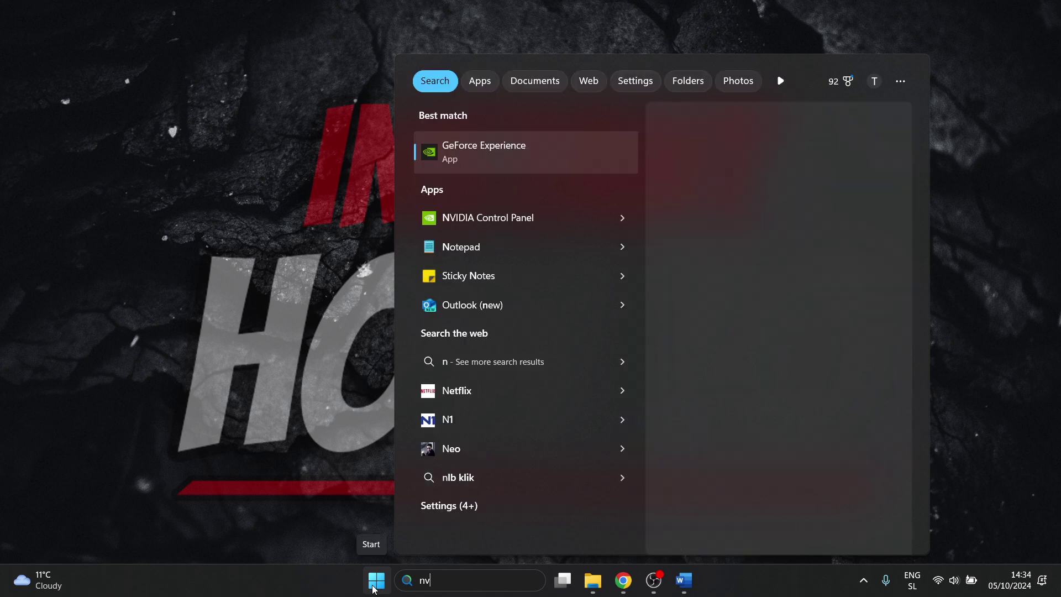
text(idia)
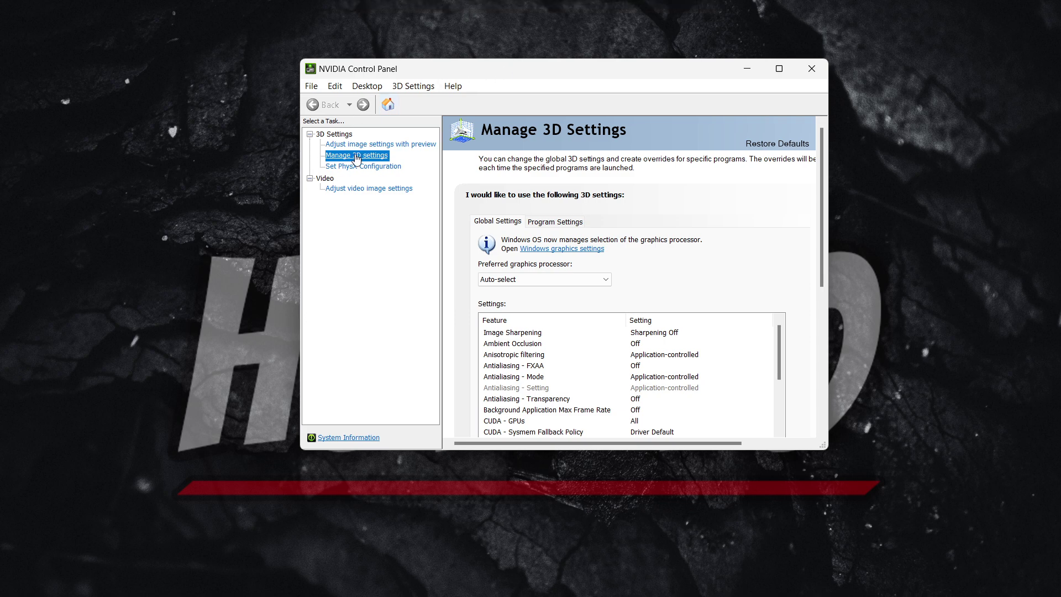
click(310, 134)
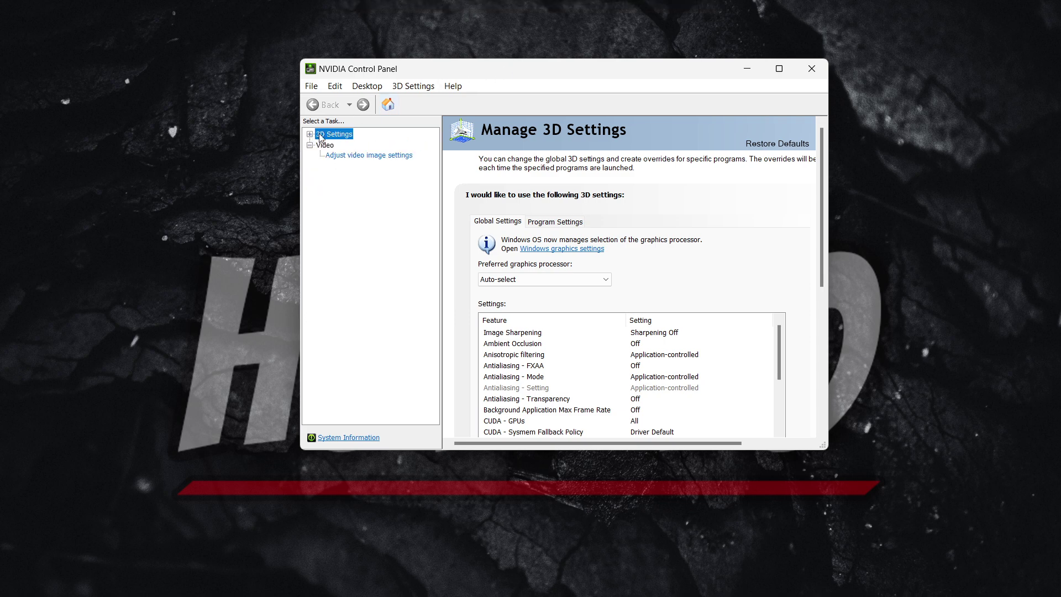
click(310, 134)
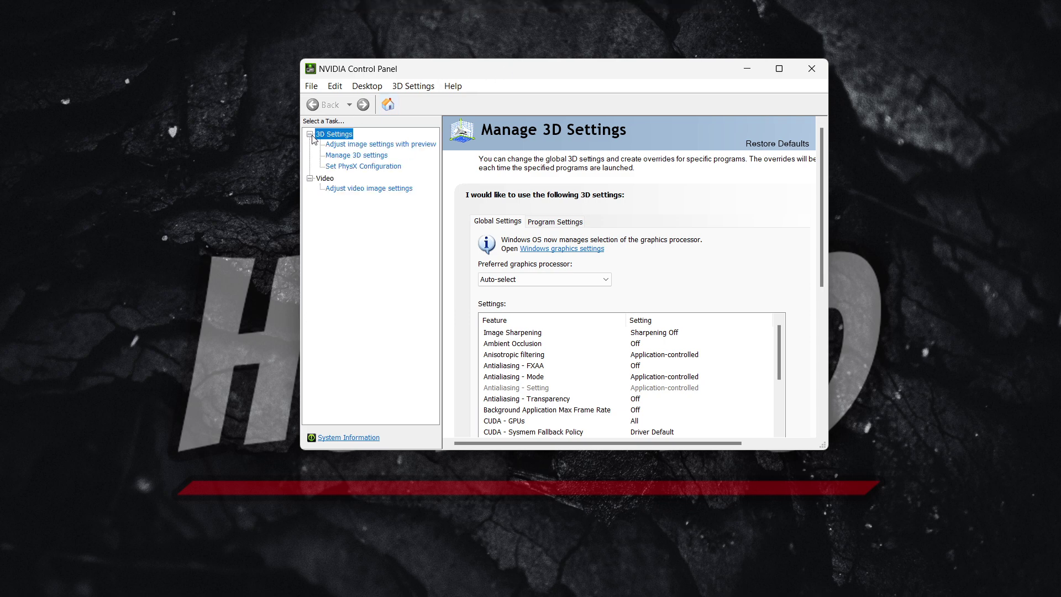
click(343, 156)
Step: Set the global Shader Cache Size to Driver Default
scroll(787, 271, down, 2)
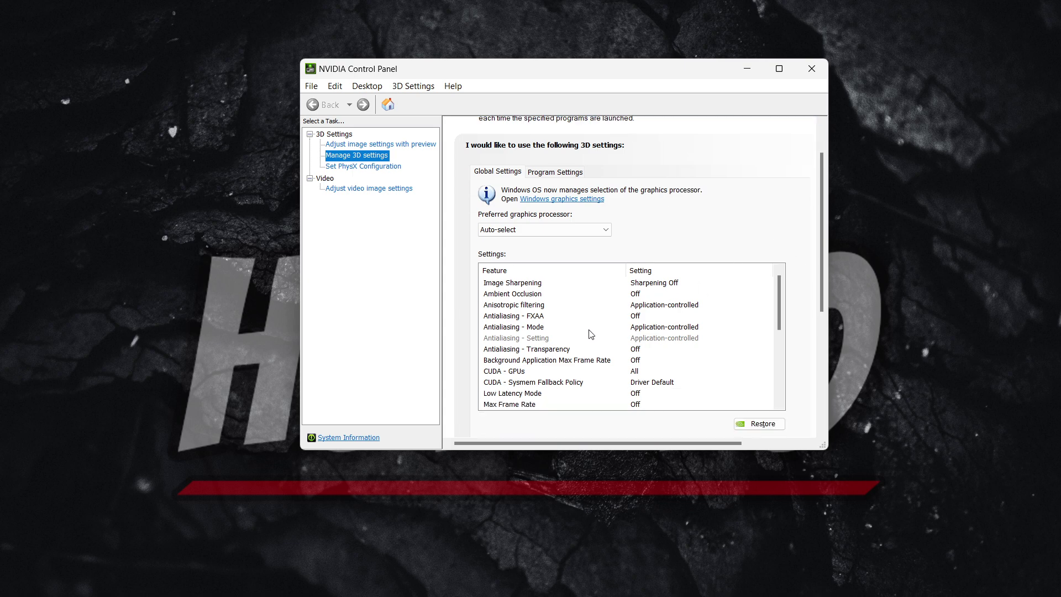
scroll(581, 337, down, 2)
scroll(564, 338, down, 1)
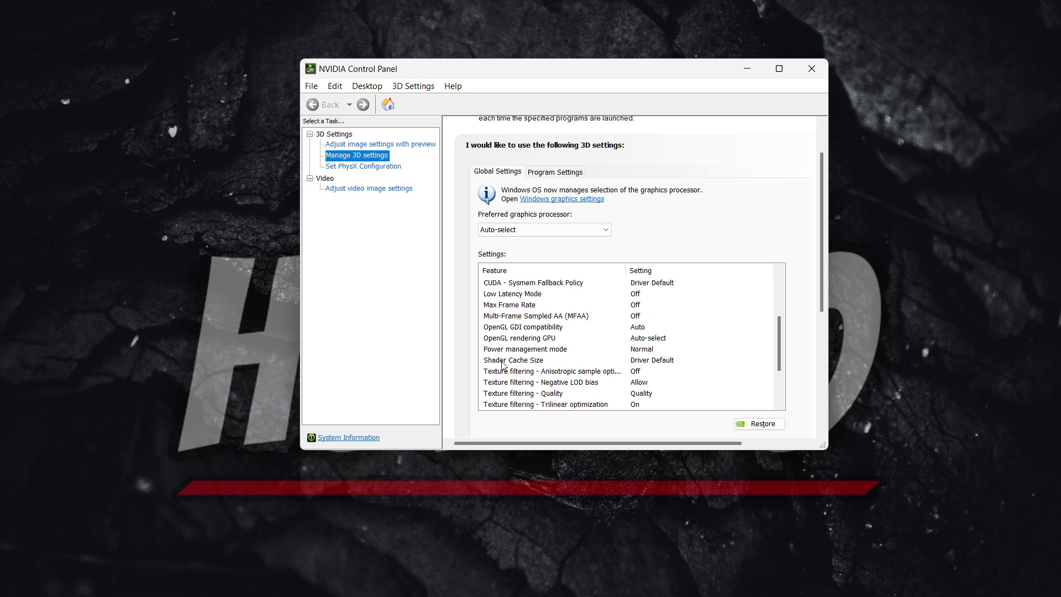
click(653, 360)
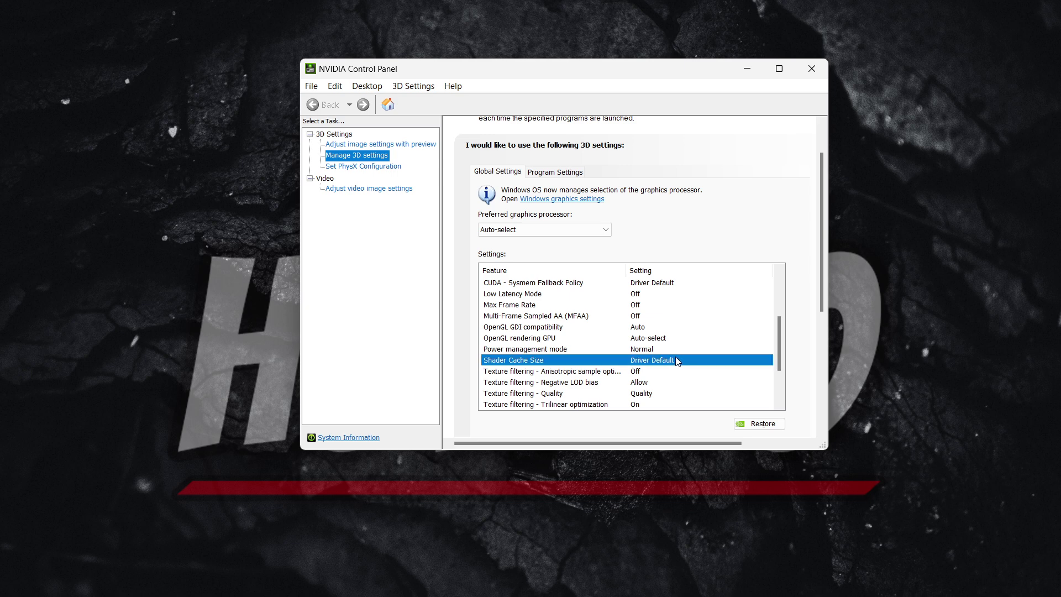
click(661, 361)
click(662, 362)
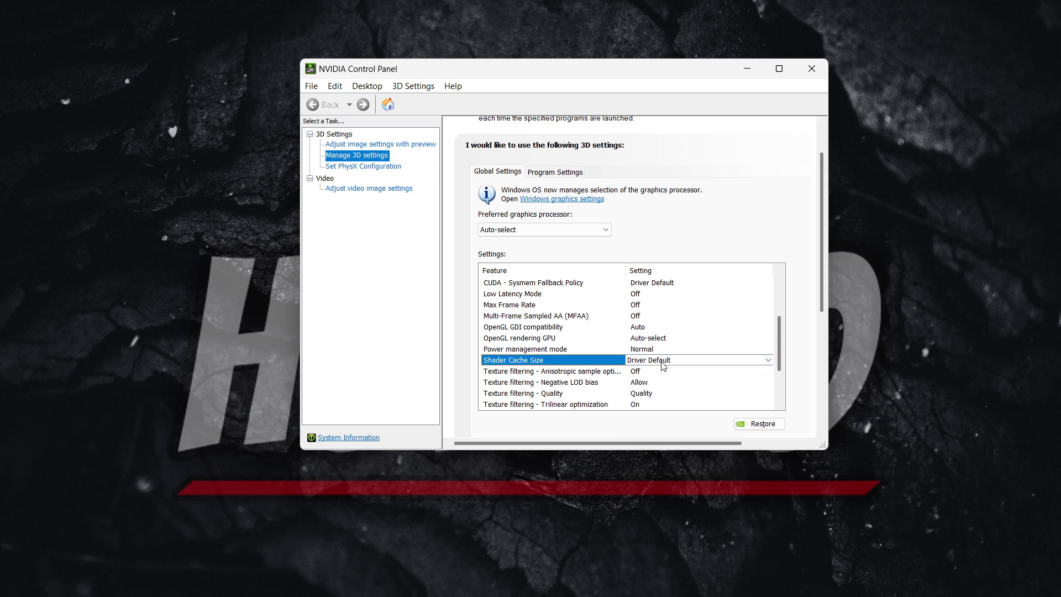
click(673, 361)
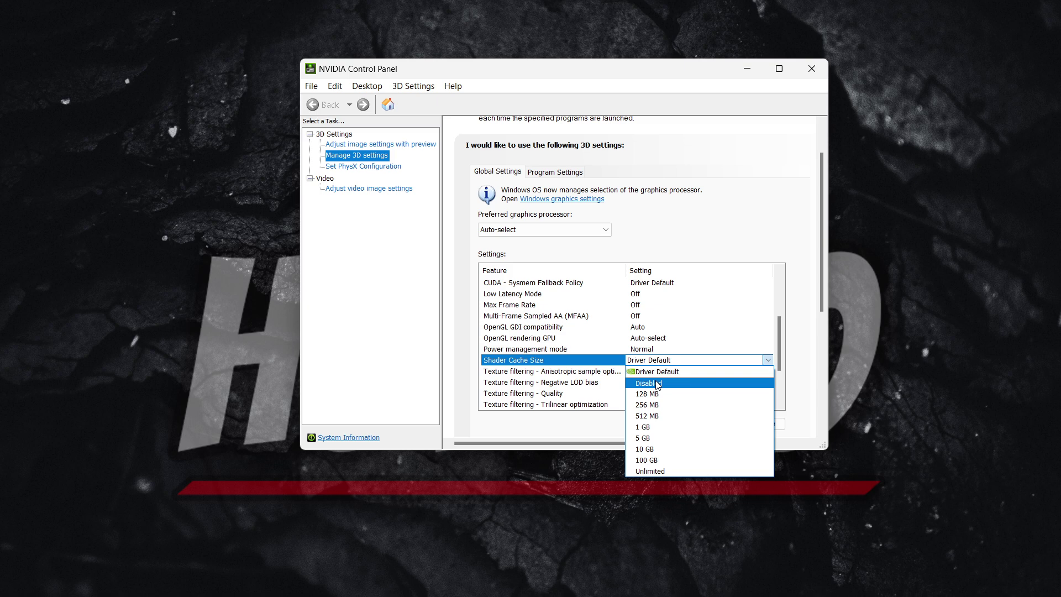
click(704, 237)
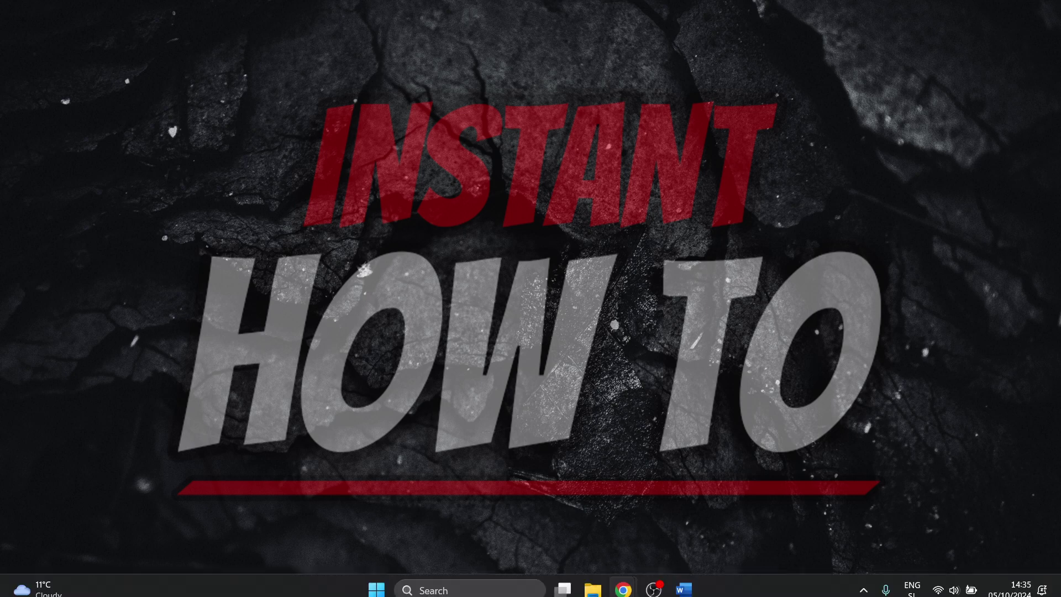
Step: Open Run, centre it, and replace its Open field with %temp% to open the Temp folder
click(479, 582)
text(run)
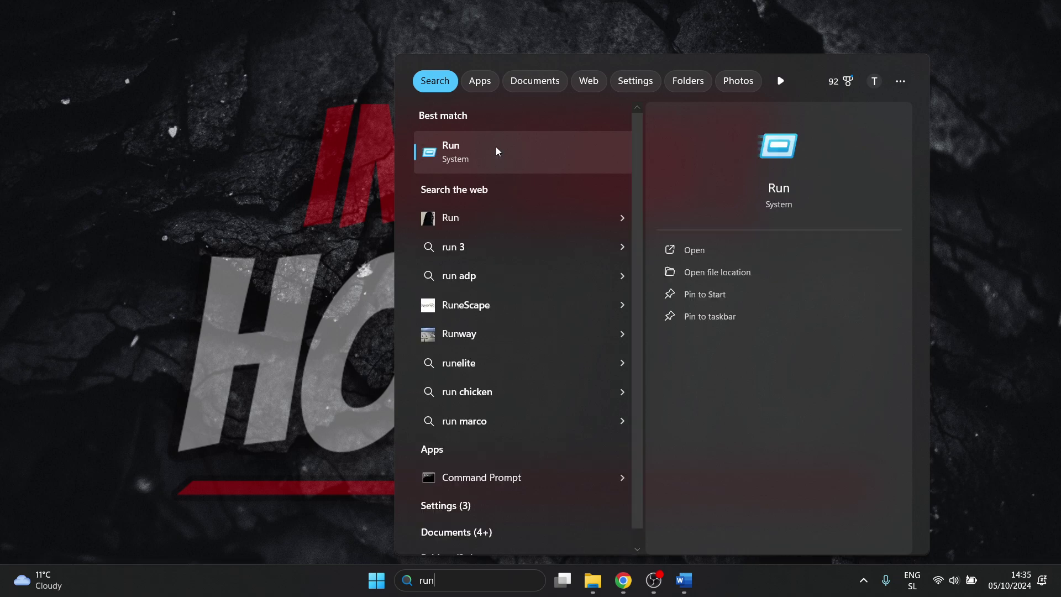
click(489, 147)
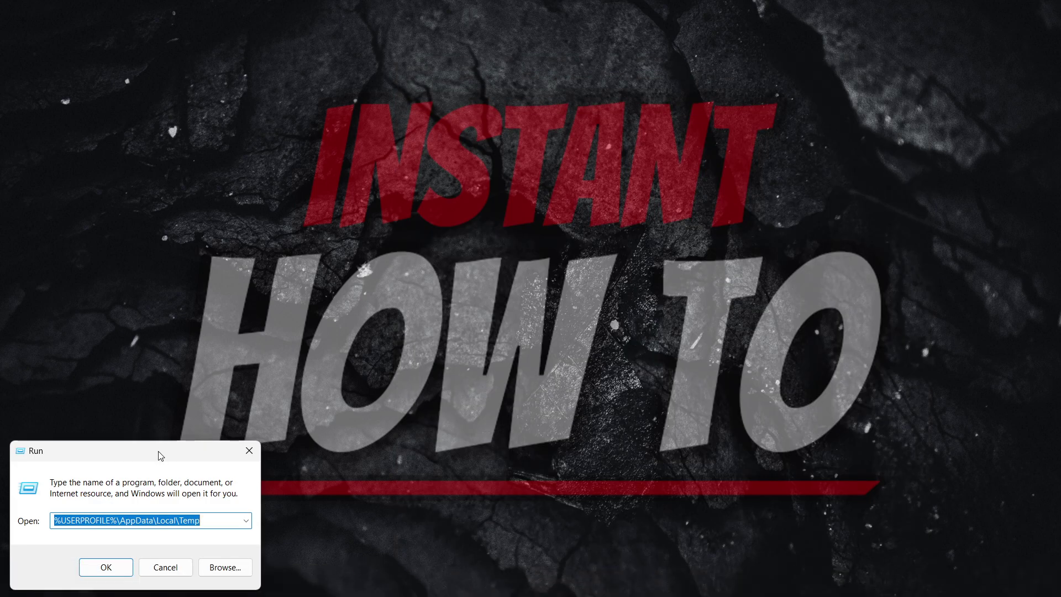
drag(161, 452, 468, 309)
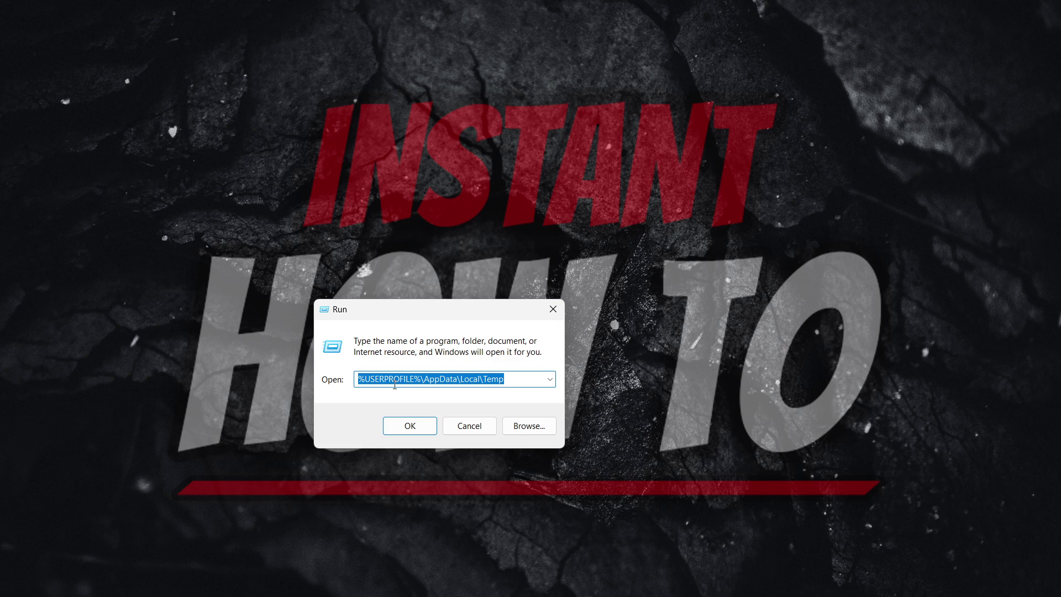
click(365, 378)
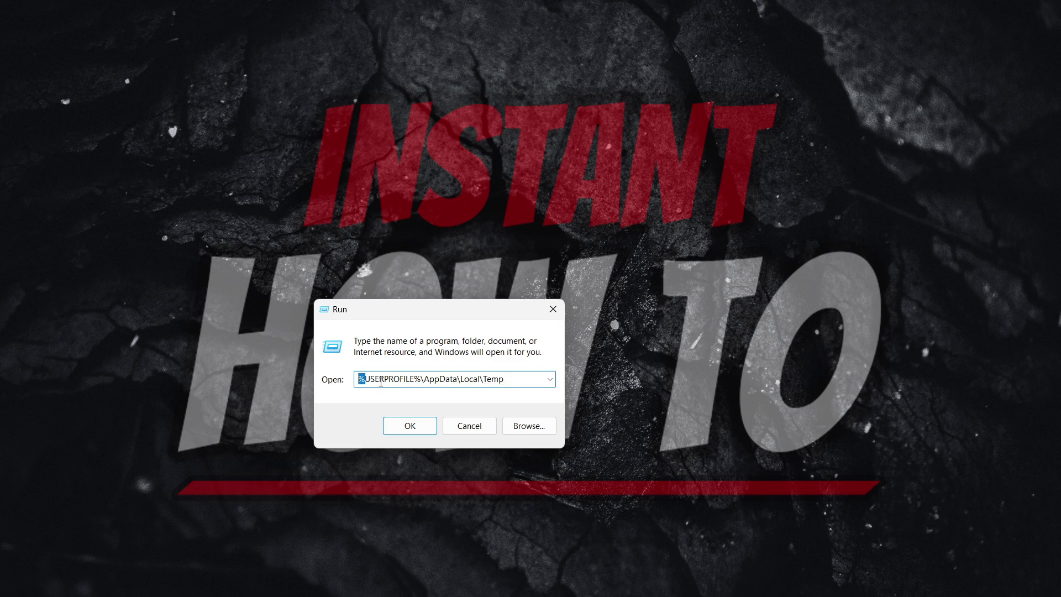
click(380, 379)
key(ctrl+a)
text(%temp)
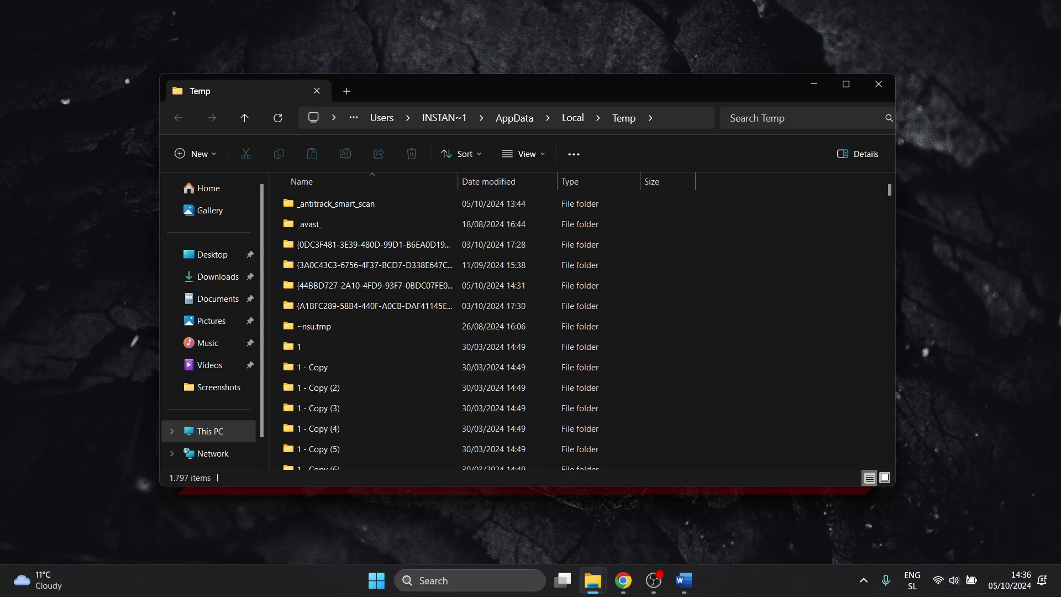
Step: Bring the Word document with the NVIDIA shader cache cleanup steps in front of Explorer
mouse_move(692, 590)
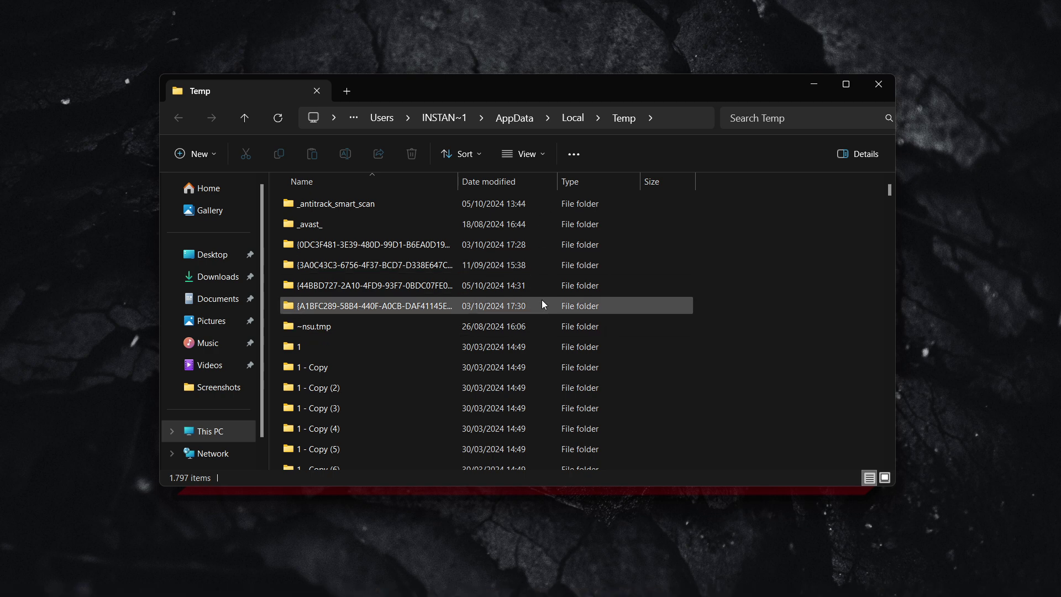
click(704, 590)
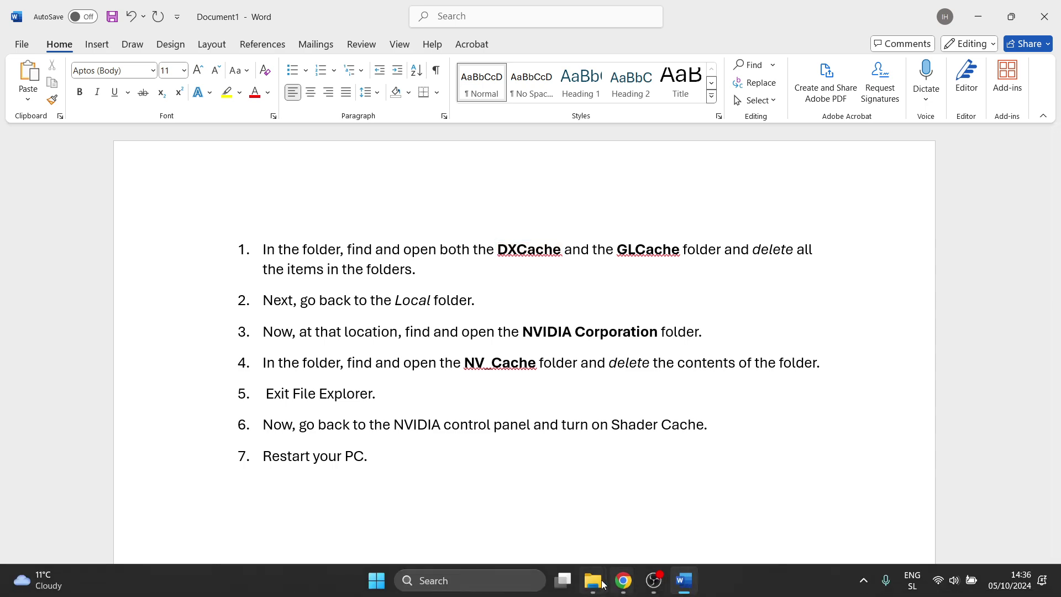
Step: Search the Temp folder for 'NVIDIA', find no results, and close that Explorer window
click(595, 582)
click(651, 515)
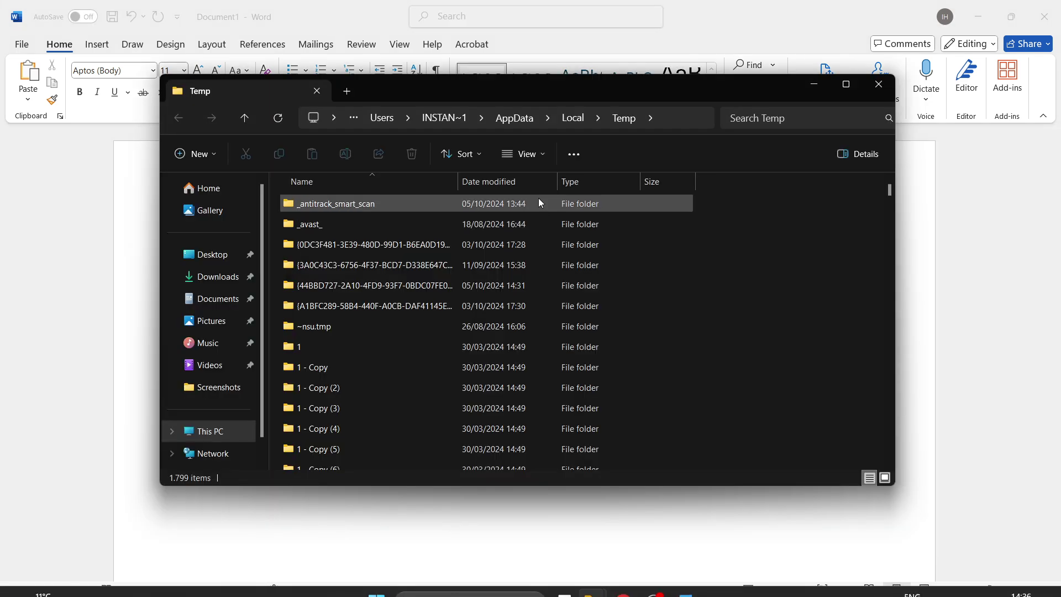
click(809, 117)
text(NVIDIA)
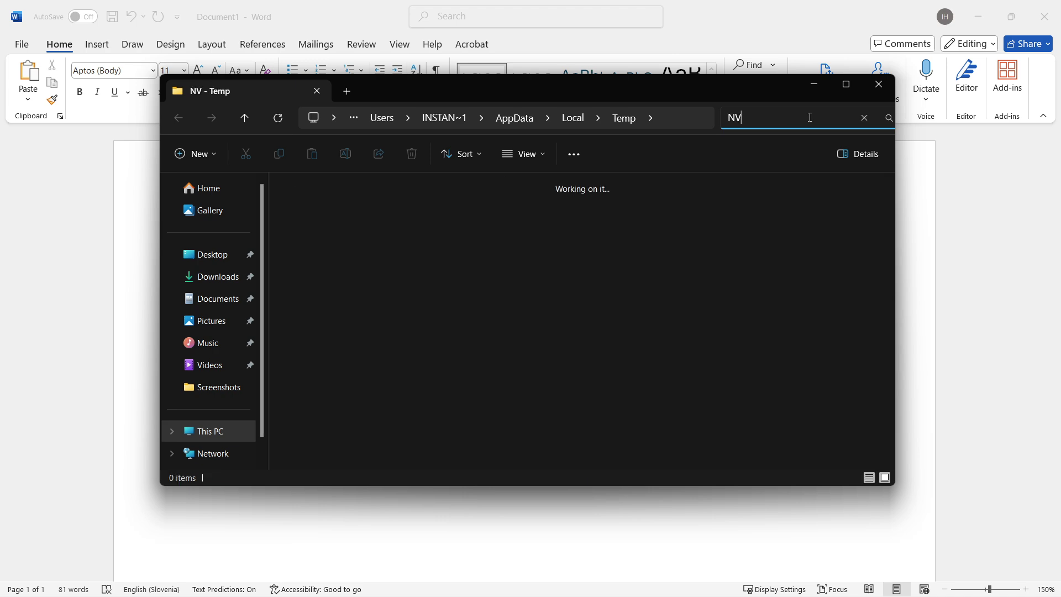
click(596, 229)
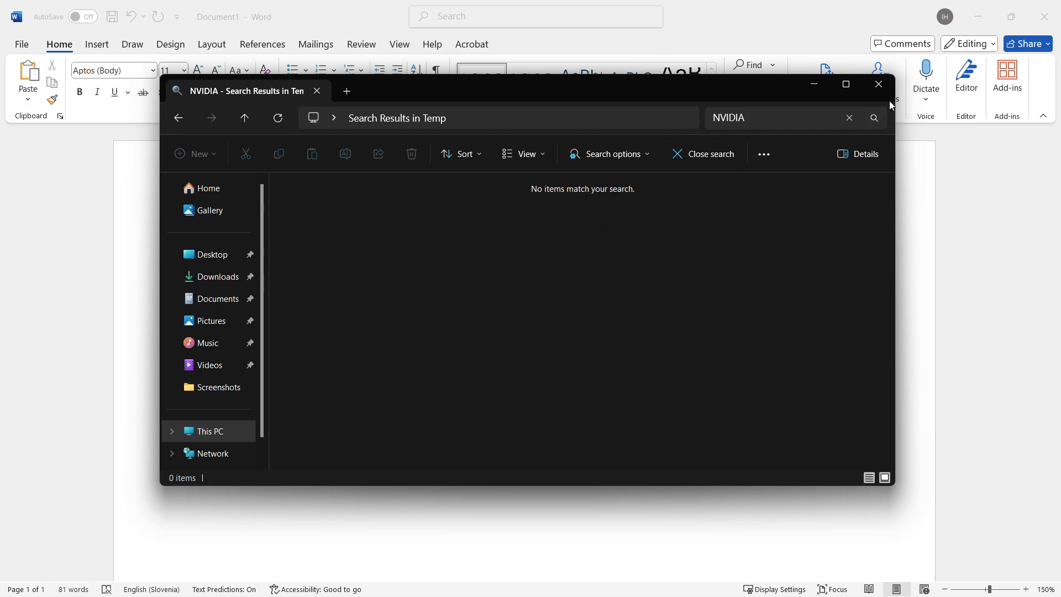
click(880, 86)
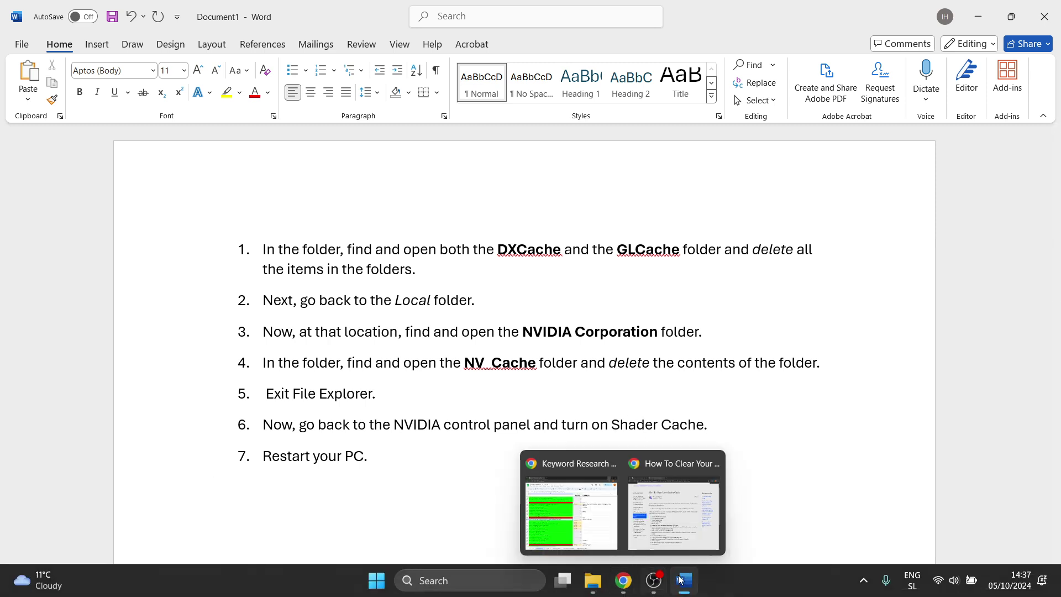
Step: Reopen NVIDIA Control Panel from the recently used apps list
click(863, 581)
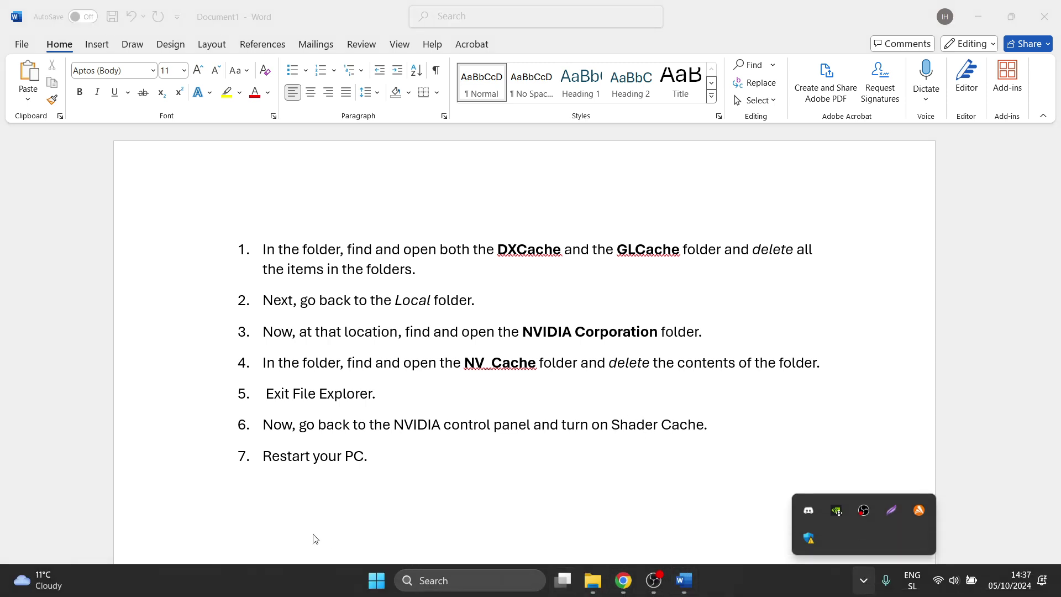
click(442, 581)
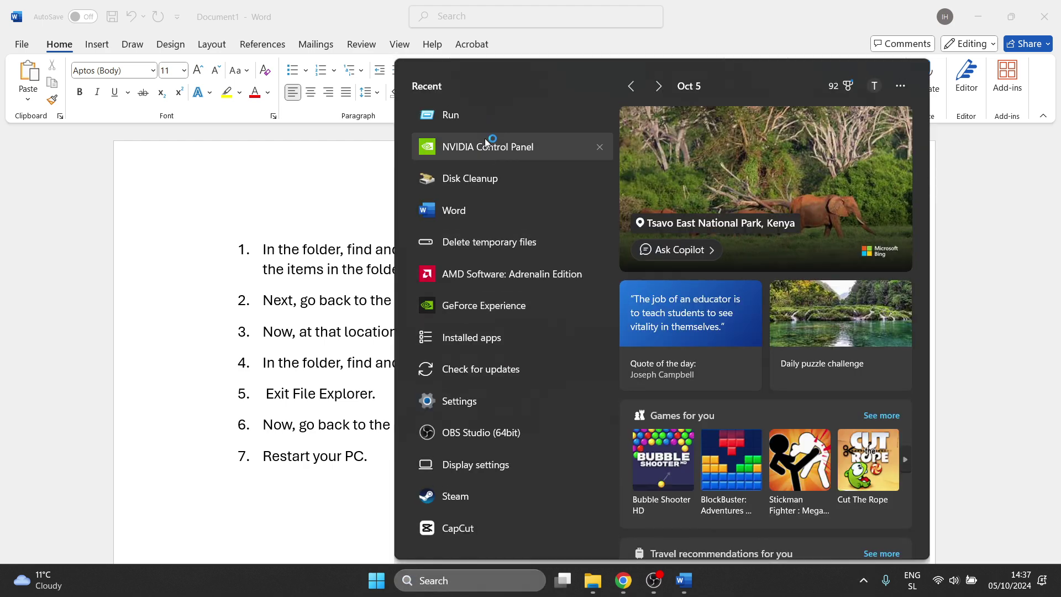
click(486, 142)
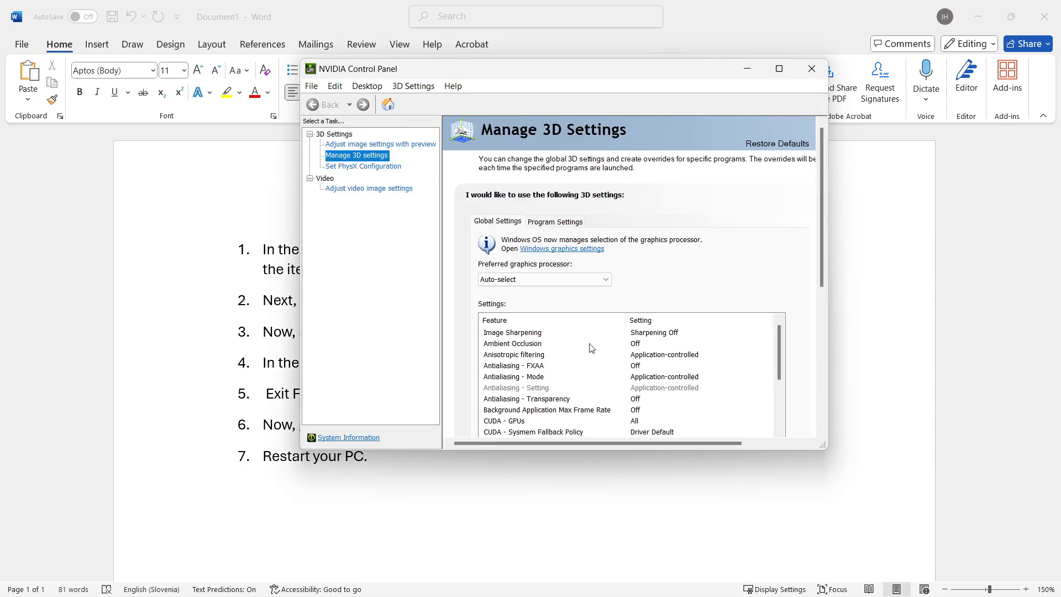
Step: Confirm Shader Cache Size stays at Driver Default, then close NVIDIA Control Panel
scroll(592, 348, down, 5)
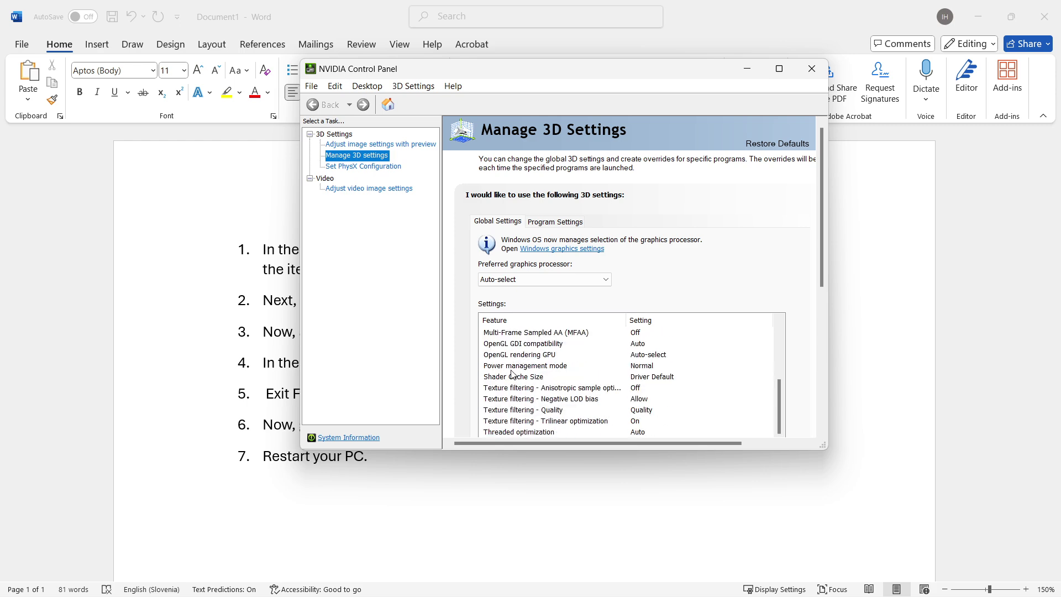
scroll(512, 376, up, 1)
click(528, 412)
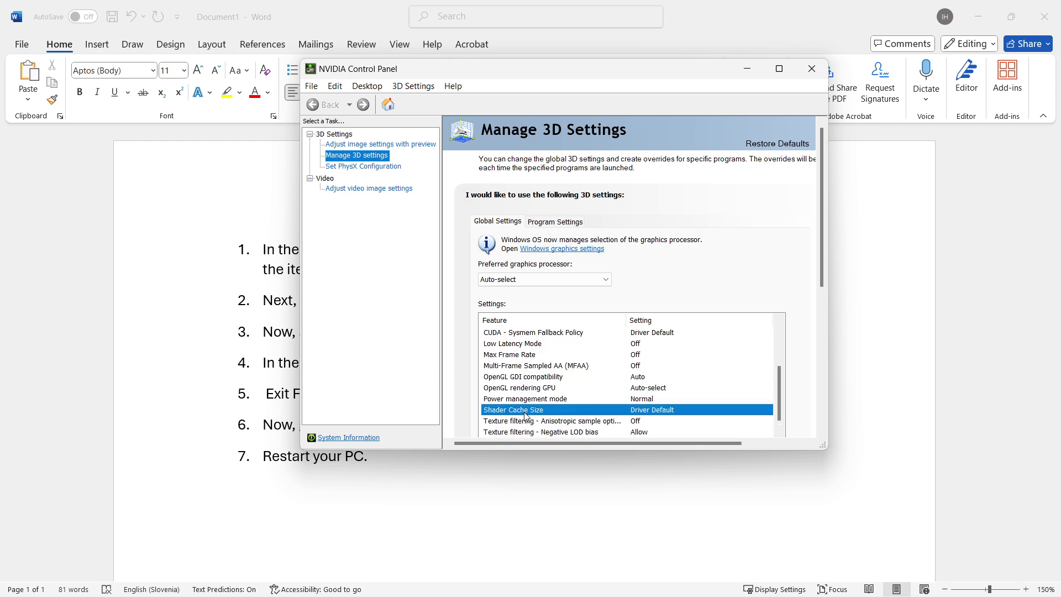
click(659, 412)
click(659, 412)
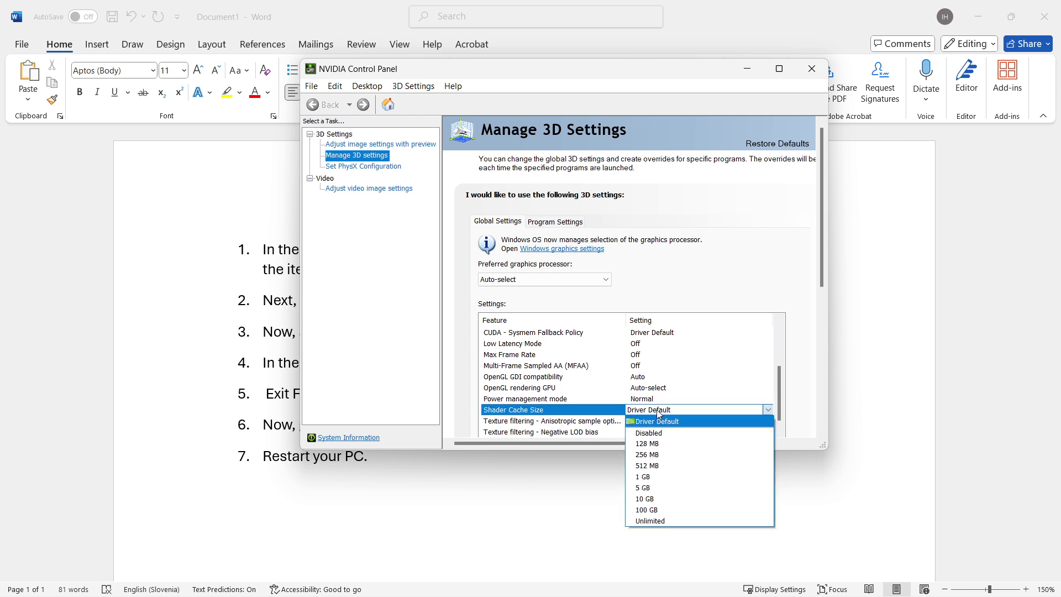
click(657, 410)
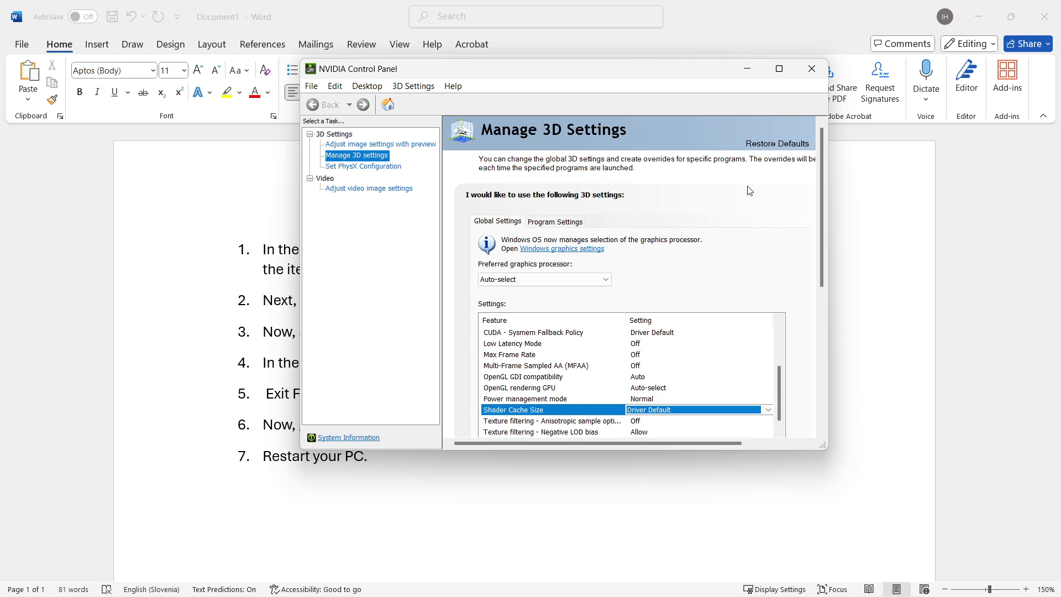
click(811, 68)
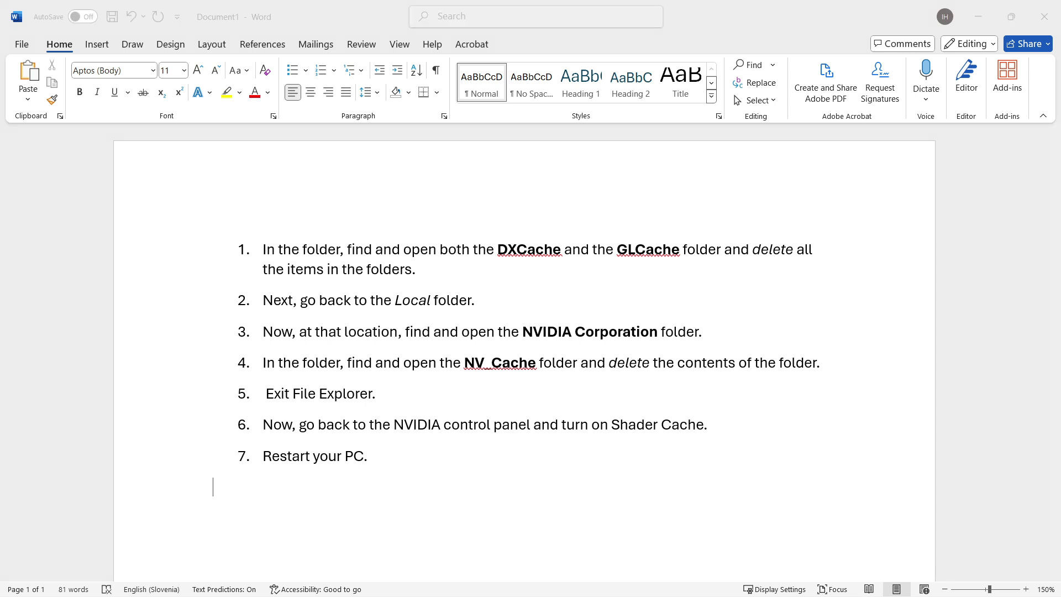
click(1055, 22)
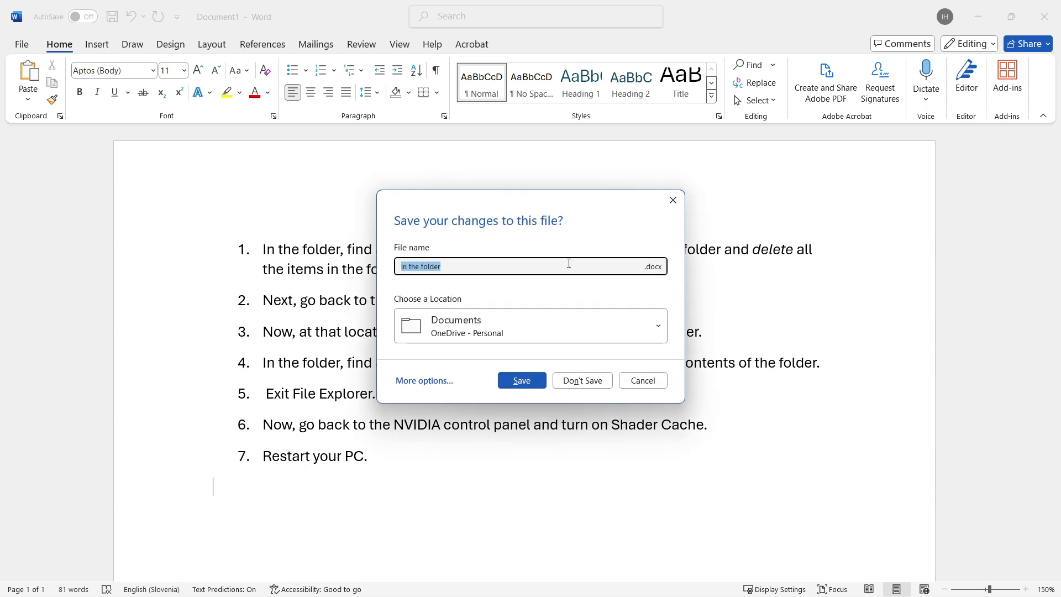
click(673, 201)
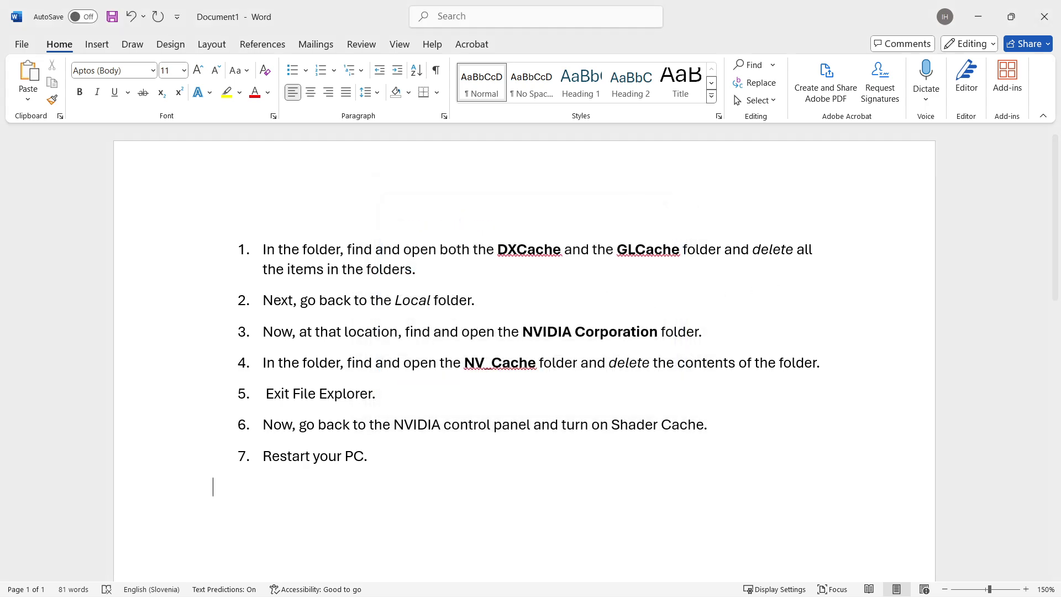